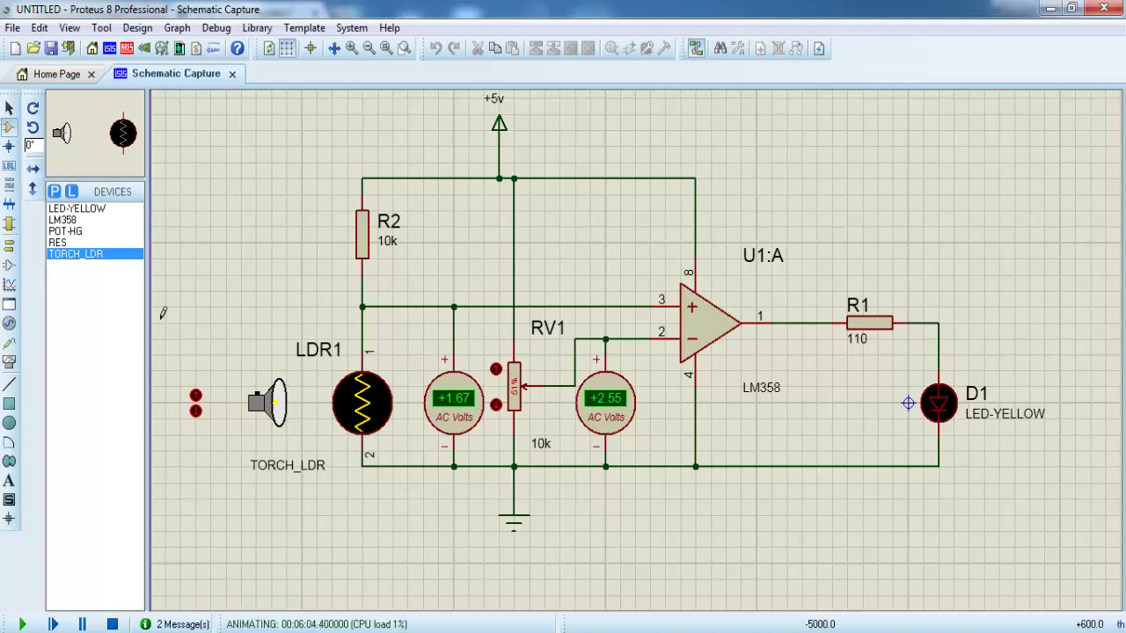
# Nudge the torch three steps closer to LDR1.
pyautogui.click(196, 396)
pyautogui.click(196, 396)
pyautogui.click(196, 396)
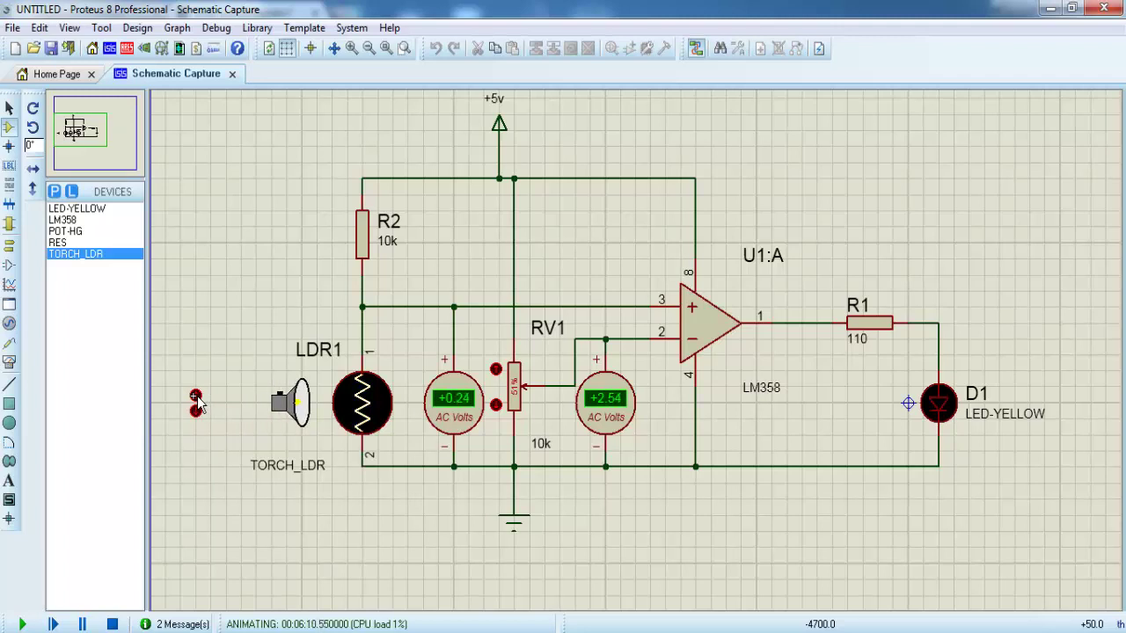
# Move the torch five steps away from LDR1 until LED D1 lights.
pyautogui.click(195, 411)
pyautogui.click(195, 410)
pyautogui.click(195, 410)
pyautogui.click(195, 410)
pyautogui.click(195, 411)
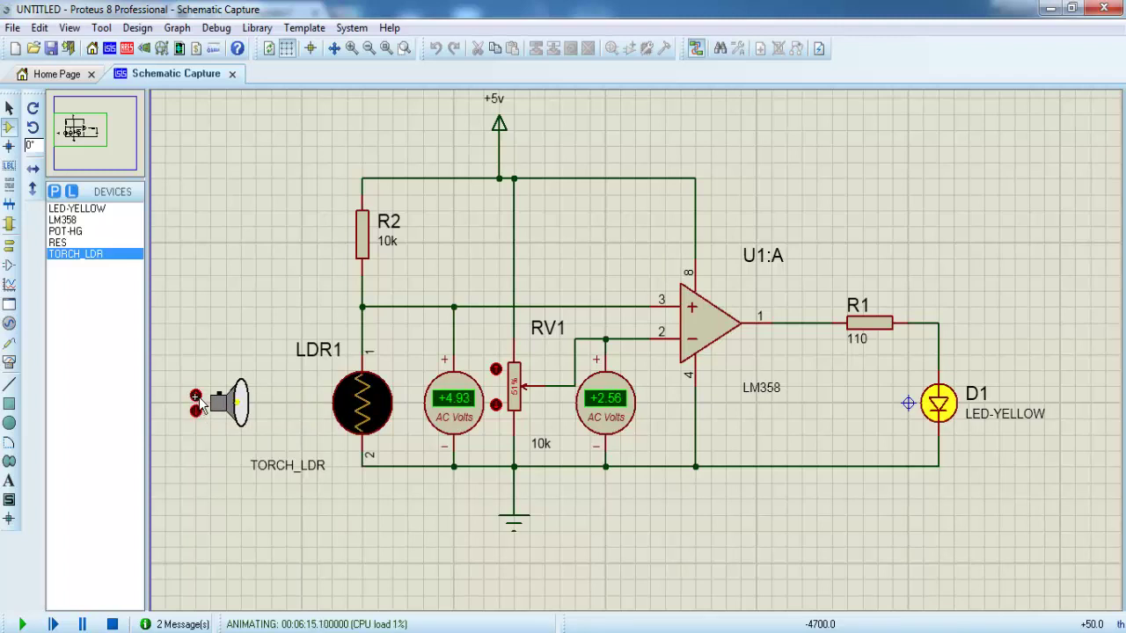
# Bring the torch back toward LDR1 until D1 goes dark, with the LDR meter at +0.46 V.
pyautogui.click(197, 396)
pyautogui.click(197, 396)
pyautogui.click(197, 396)
pyautogui.click(197, 395)
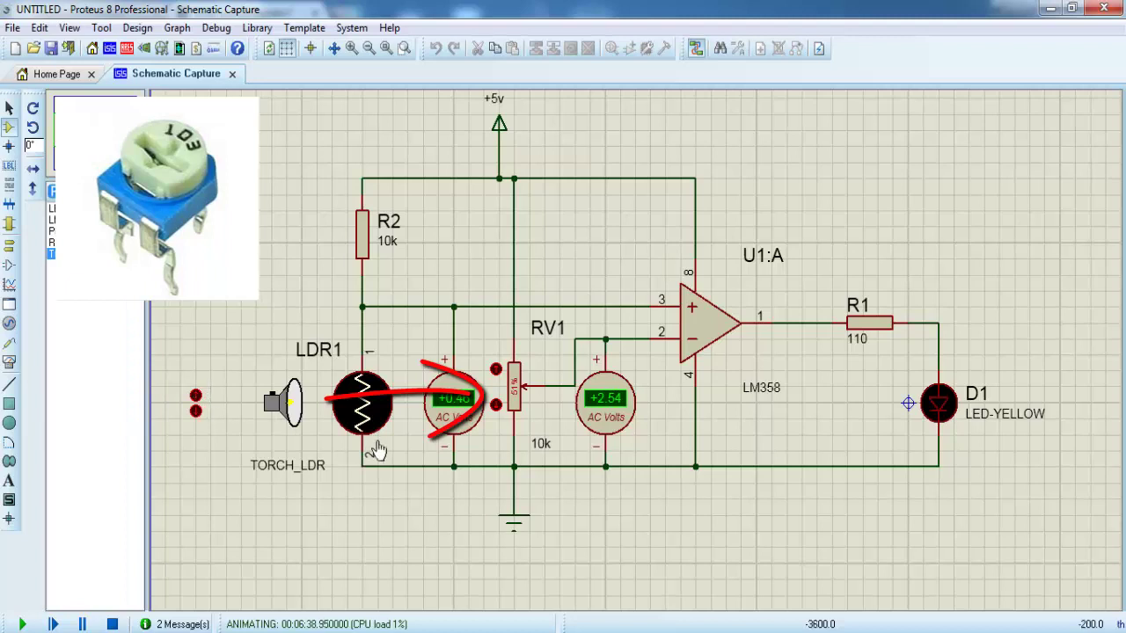
# Raise RV1 five steps, then lower it two, setting about 54% and a +2.69 V reference.
pyautogui.click(497, 370)
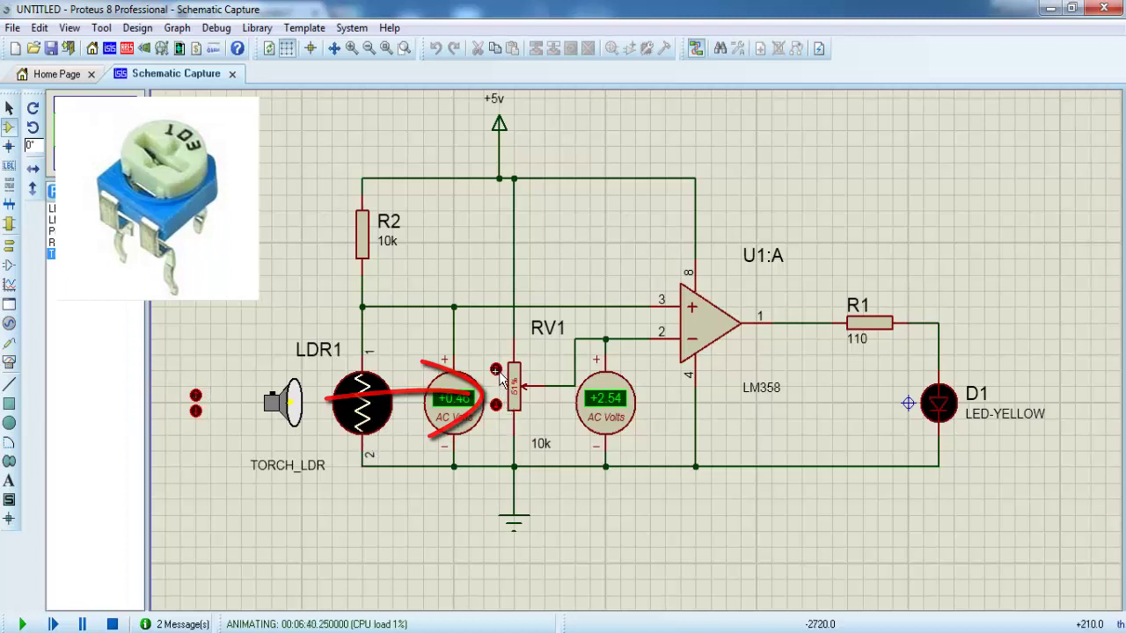
pyautogui.click(497, 370)
pyautogui.click(497, 370)
pyautogui.click(497, 370)
pyautogui.click(497, 370)
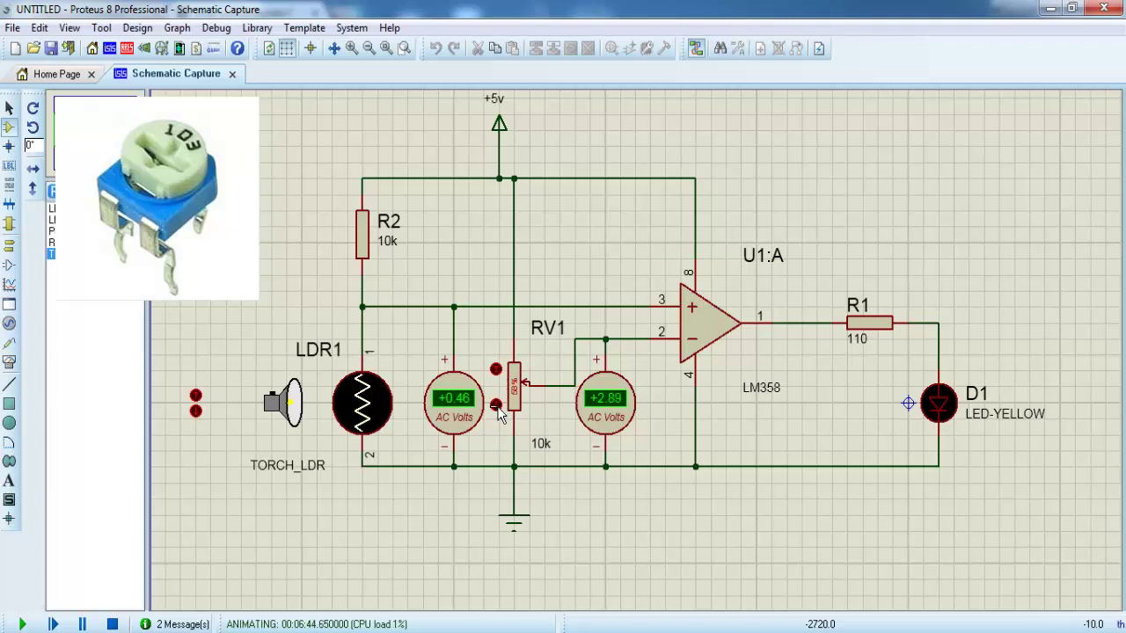
pyautogui.click(496, 410)
pyautogui.click(496, 408)
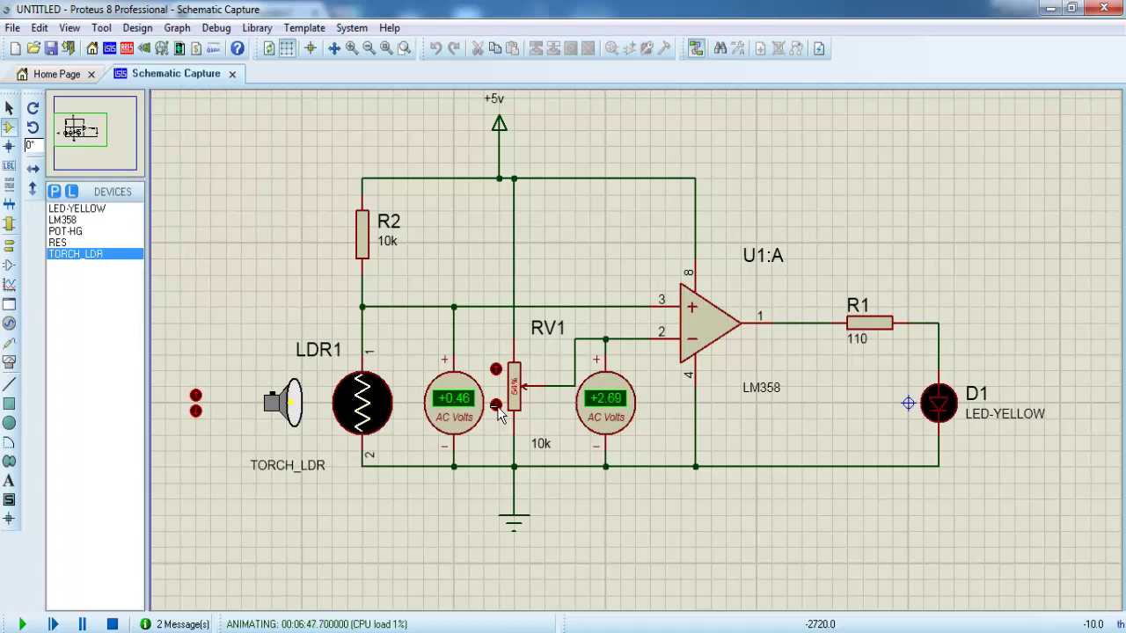
# Move the torch away from LDR1 step by step until D1 lights at the new threshold.
pyautogui.click(196, 411)
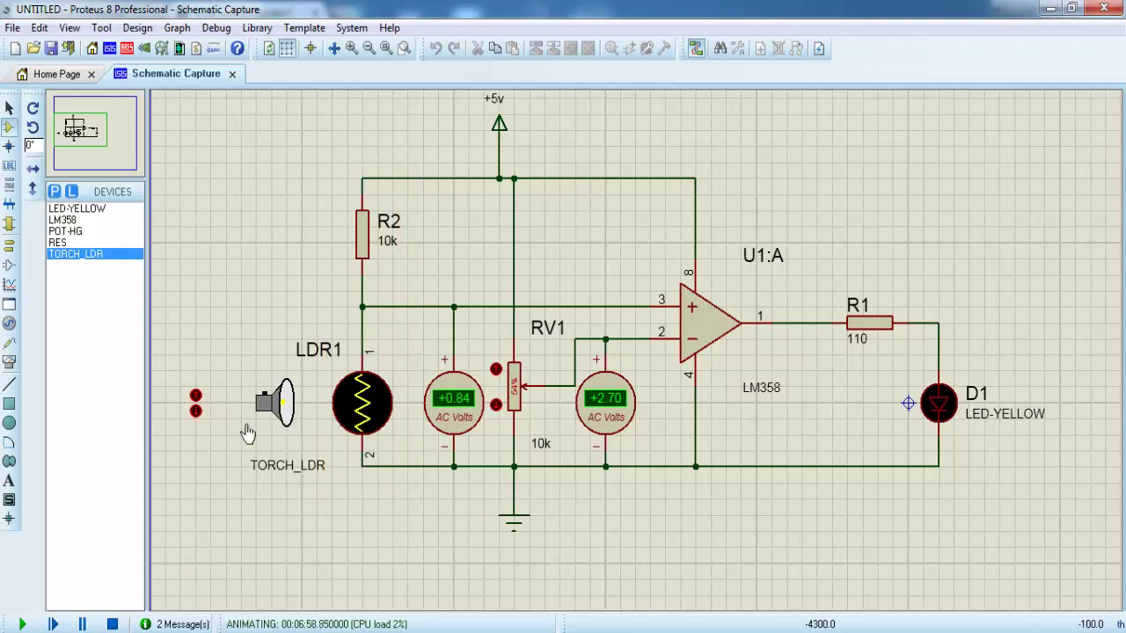
pyautogui.click(196, 411)
pyautogui.click(195, 410)
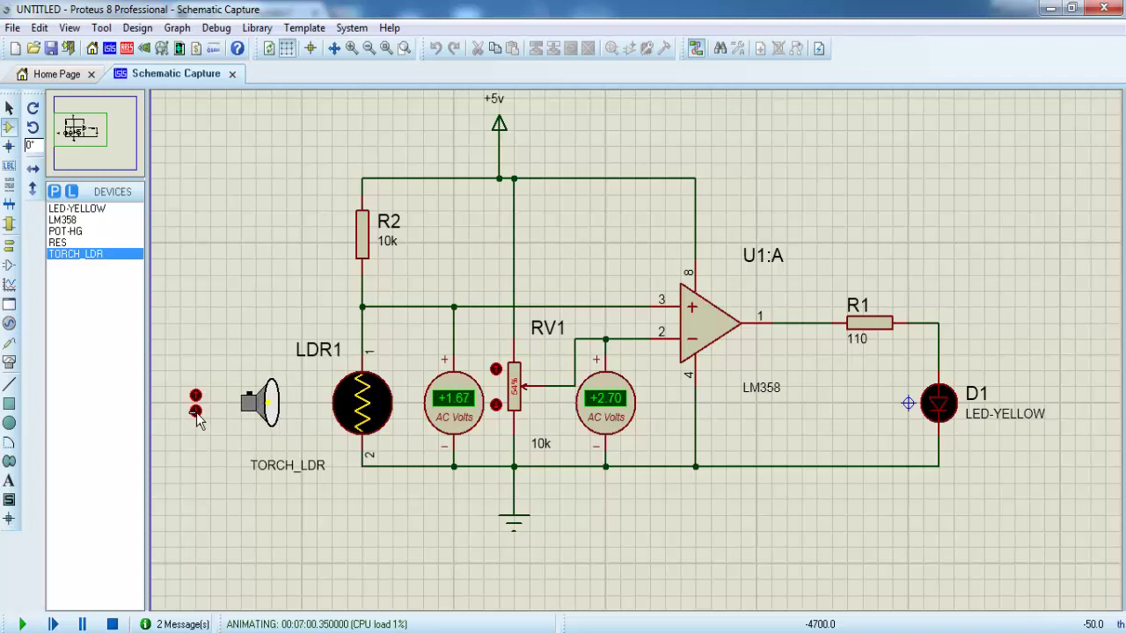
pyautogui.click(195, 411)
pyautogui.click(196, 410)
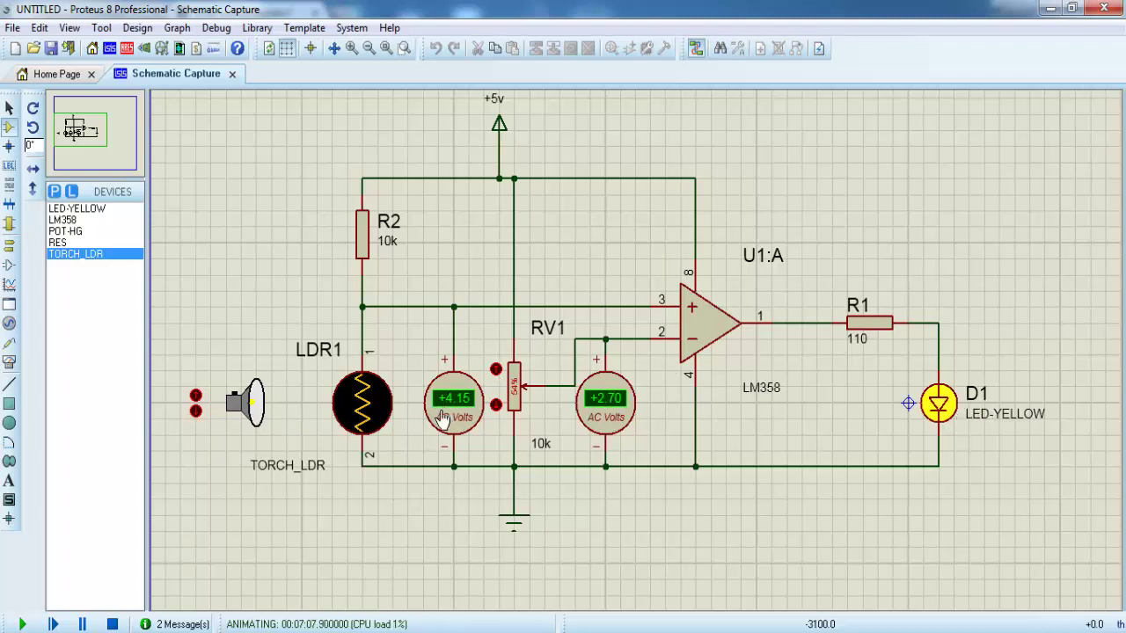
pyautogui.click(192, 410)
pyautogui.click(193, 411)
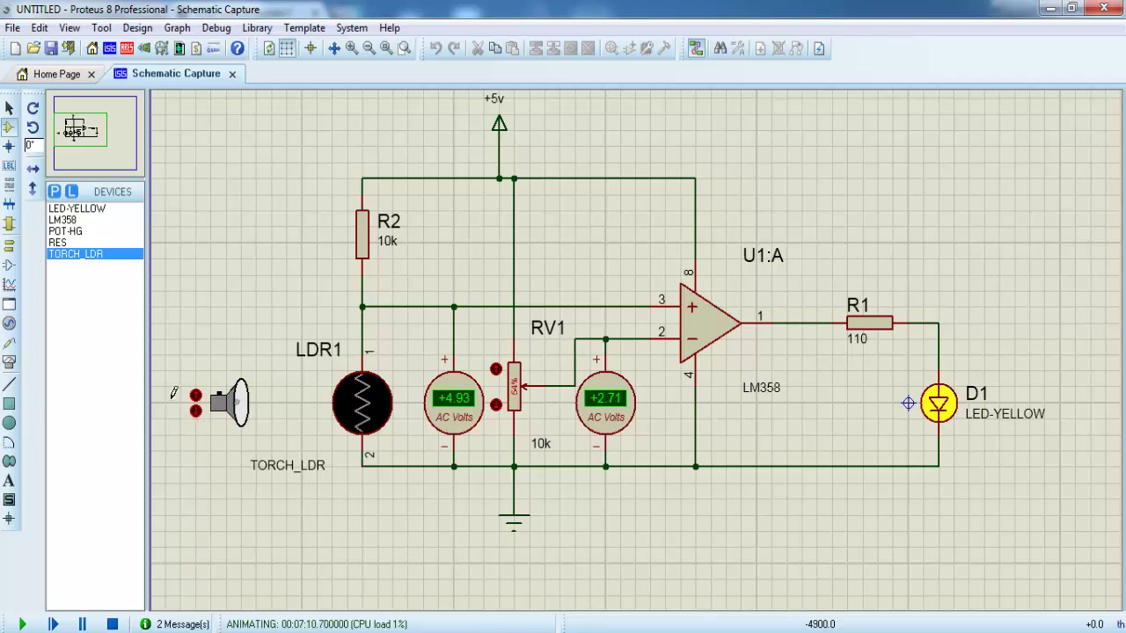
# Bring the torch back until D1 goes dark, with the LDR at +2.50 V below RV1's +2.70 V.
pyautogui.click(198, 397)
pyautogui.click(198, 397)
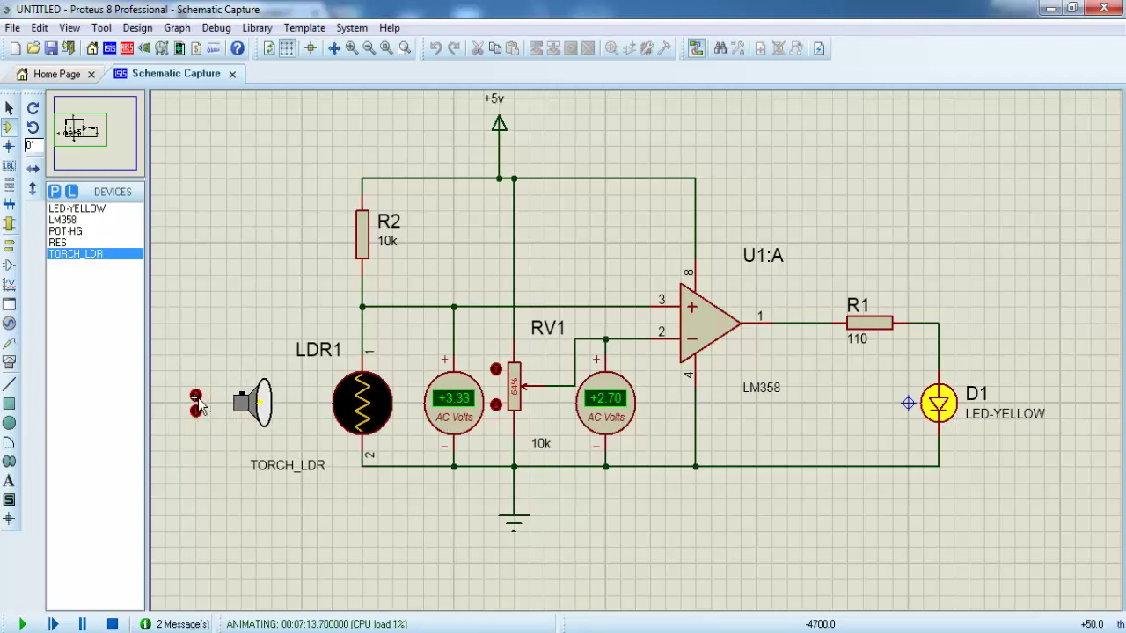
pyautogui.click(197, 397)
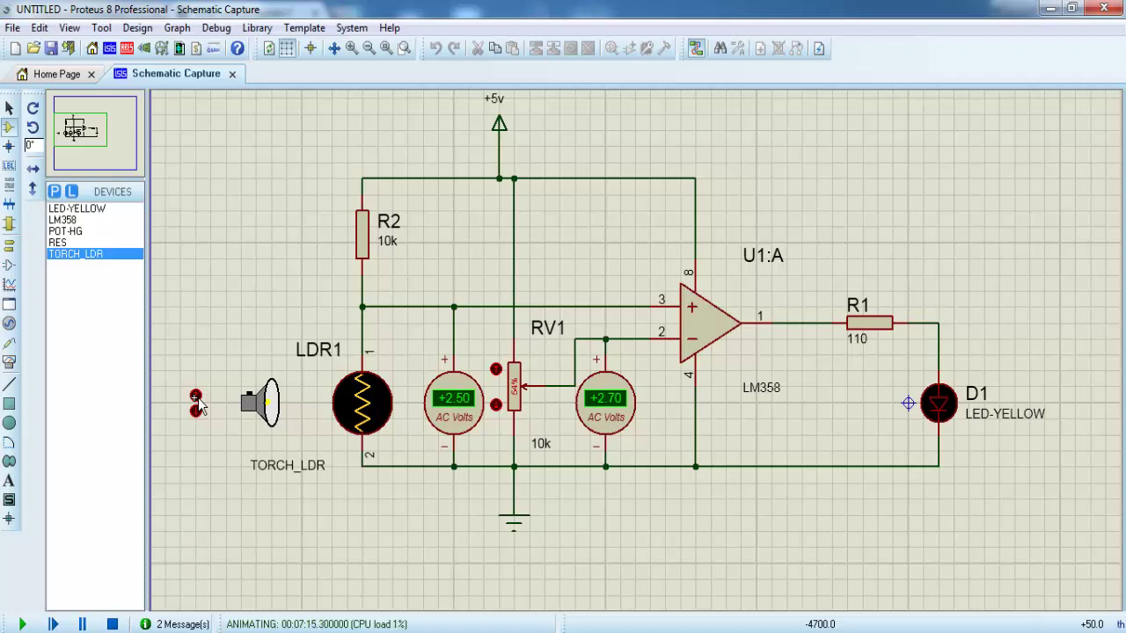
pyautogui.click(197, 397)
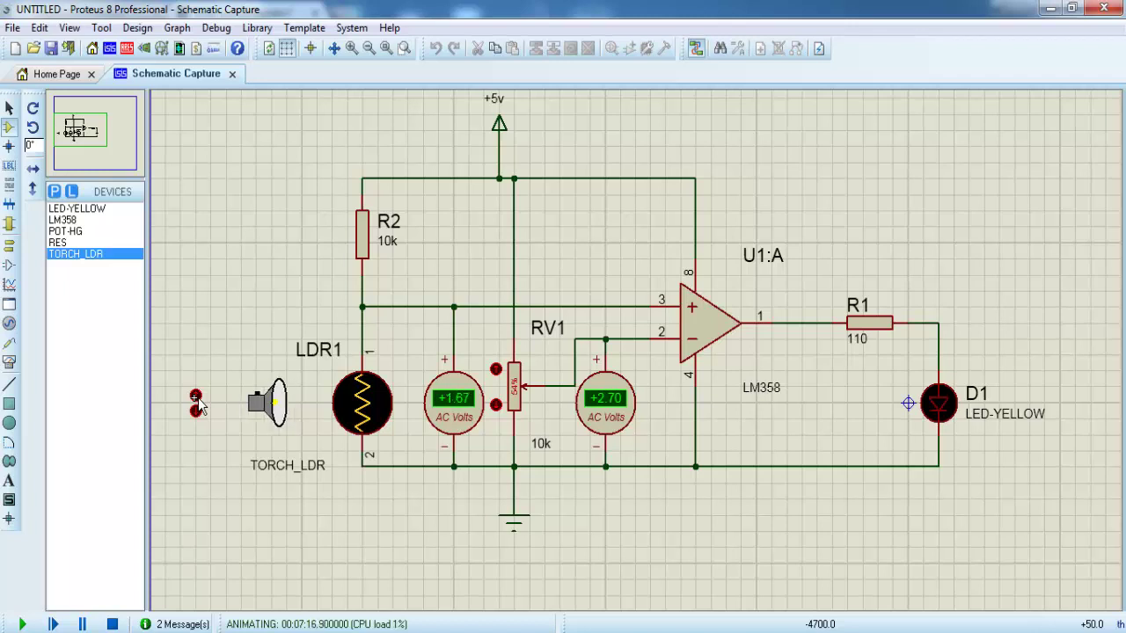